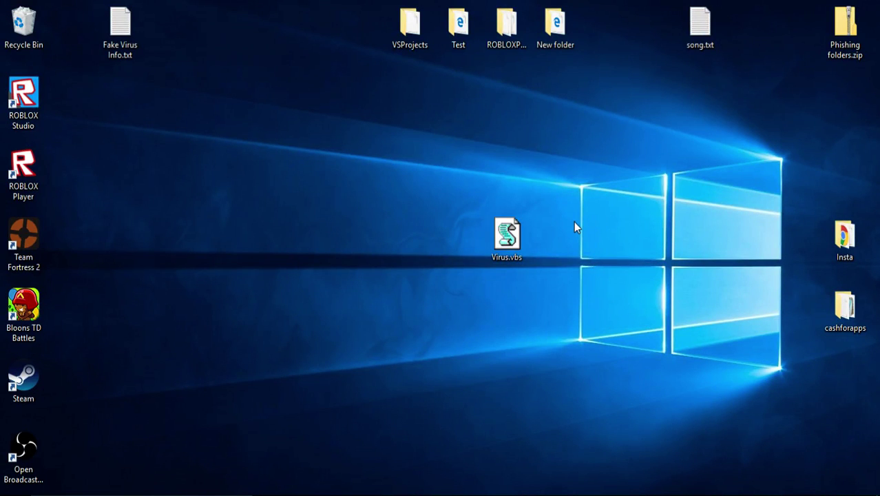
Create a blank text document on the desktop and name it Virus2.
right_click(543, 238)
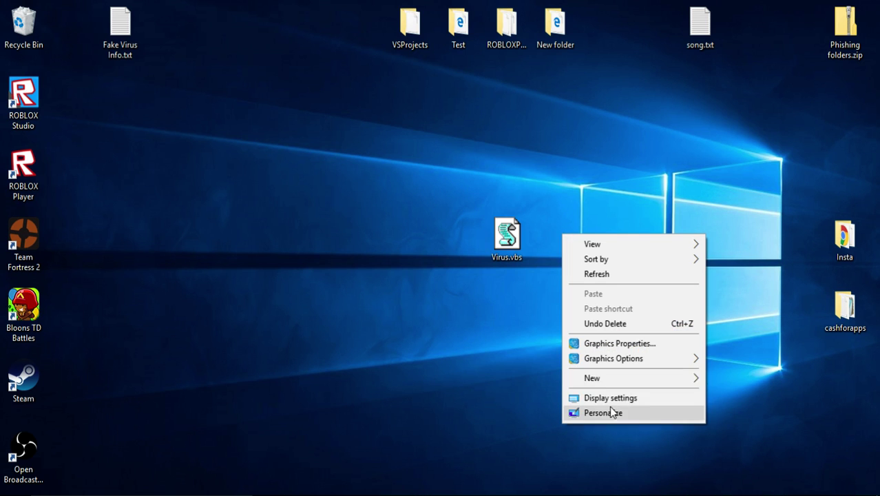
mouse_move(592, 377)
left_click(730, 474)
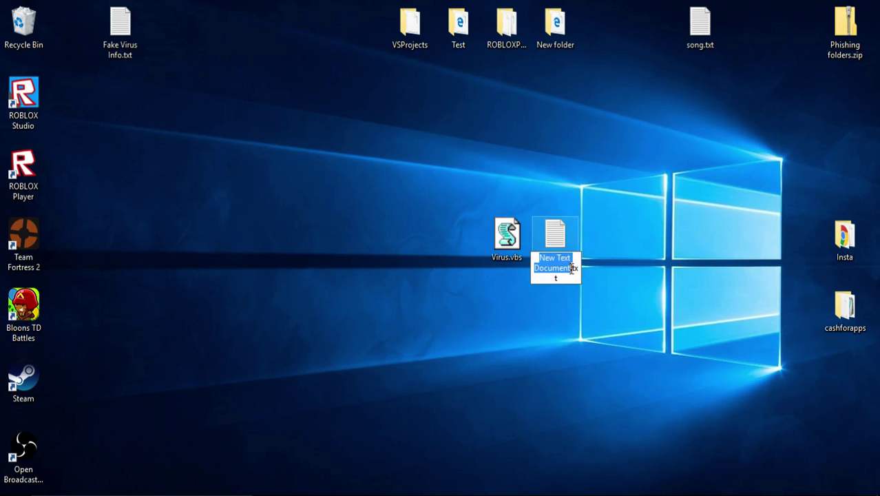
type("V")
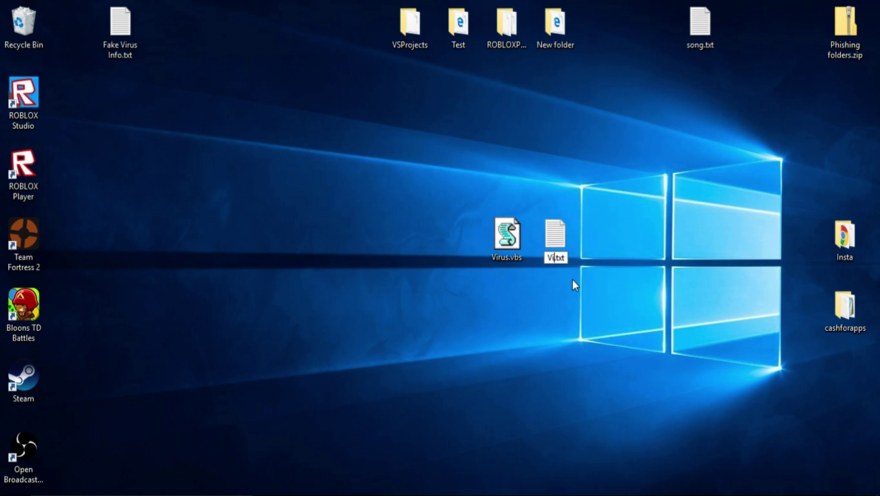
type("irus2")
key("Return")
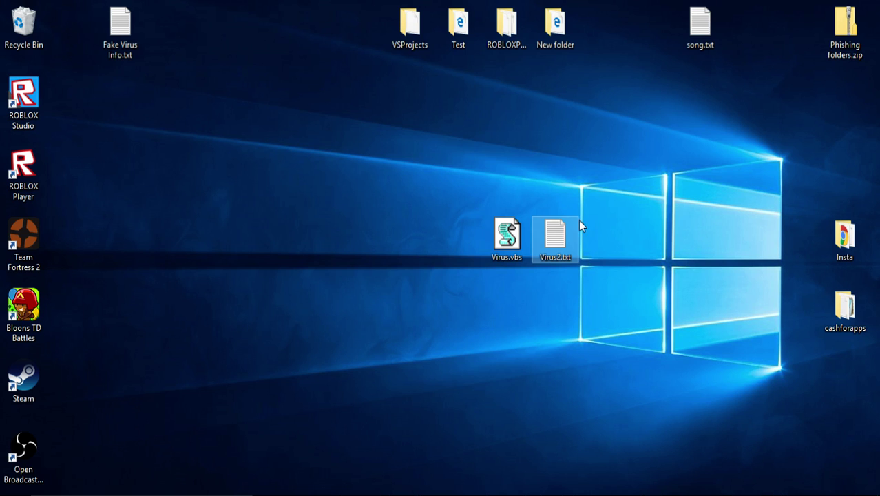
Open Virus2.txt in Notepad and enter Do on the first line.
double_click(565, 230)
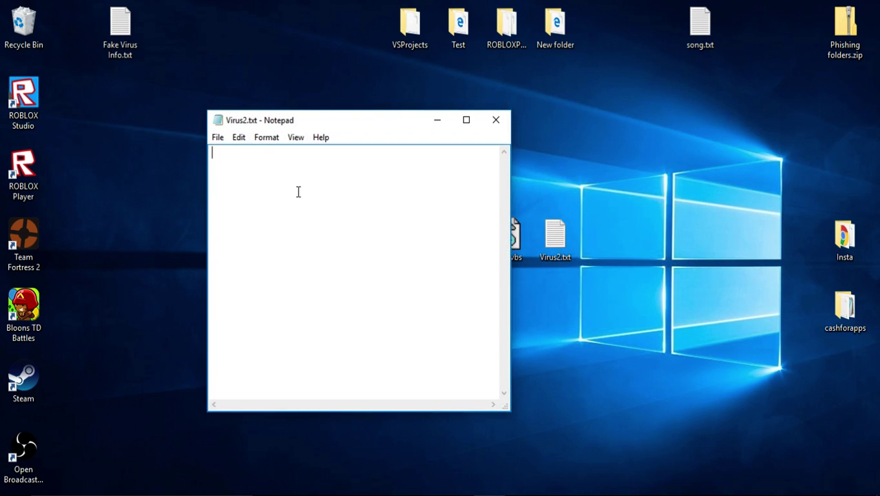
type("Do")
key("Return")
key("Return")
type("Pin")
key("BackSpace")
key("BackSpace")
key("BackSpace")
type("------------------------------------------------")
key("BackSpace")
key("BackSpace")
key("BackSpace")
key("BackSpace")
key("BackSpace")
key("BackSpace")
key("BackSpace")
key("BackSpace")
key("BackSpace")
type("Msg")
type("Box")
key("BackSpace")
key("BackSpace")
key("BackSpace")
key("BackSpace")
Add the line Message = MsgBox("Desc", 0+16, "Title") followed by Loop.
type("Messa")
type("ge = MsgBo")
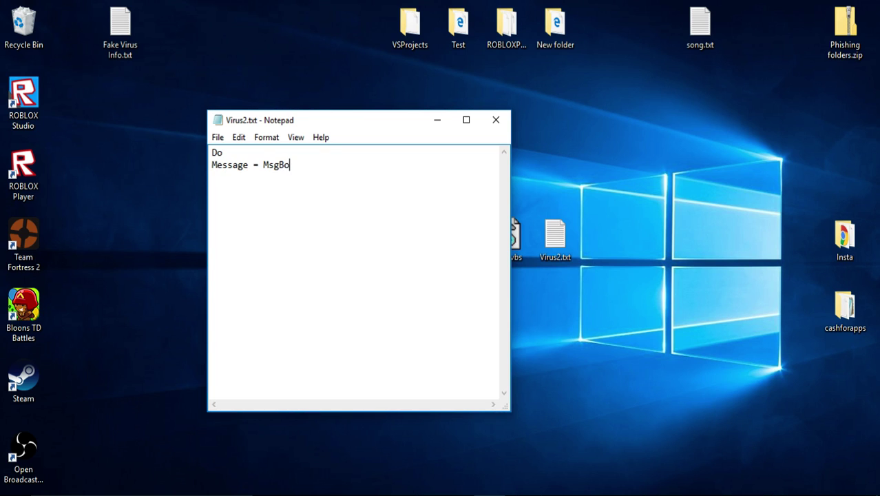
key("BackSpace")
type("x")
key("BackSpace")
type("\"")
type("De")
type("sc\"")
type(", 0")
type("+16, ")
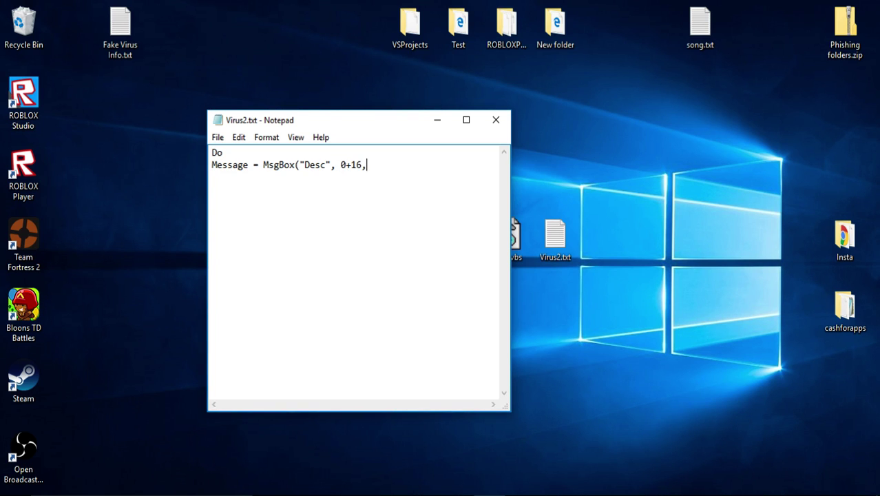
type("\"")
type("T")
type("itle\") ")
type("Loop")
key("ctrl+a")
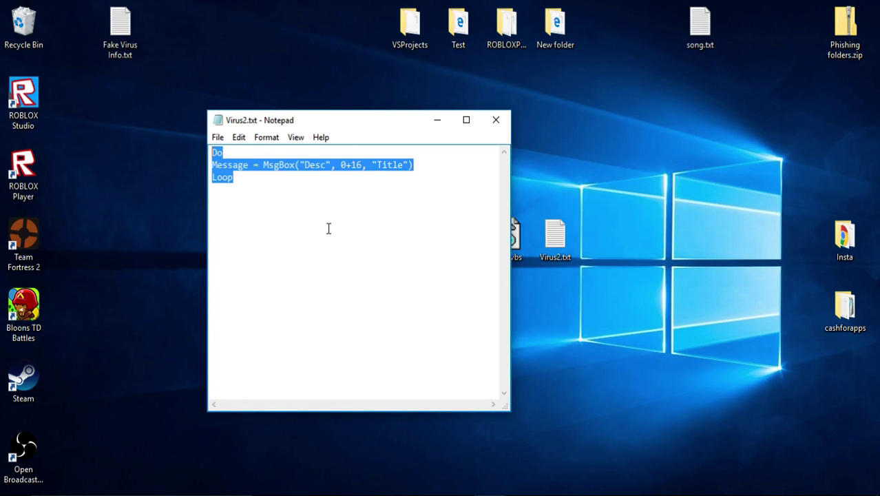
left_click(329, 227)
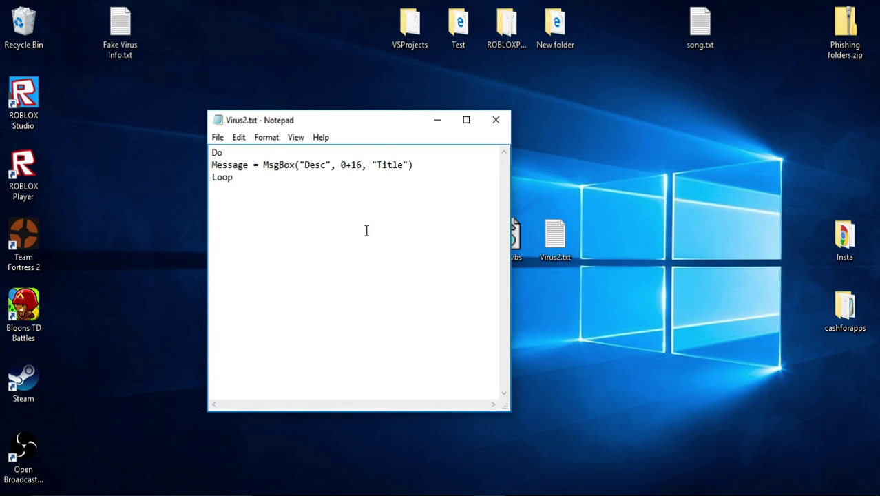
left_click(363, 165)
Save the script and close Notepad.
left_click(218, 138)
left_click(245, 189)
left_click(496, 120)
Rename Virus2.txt to Virus2.vbs and run it.
right_click(555, 232)
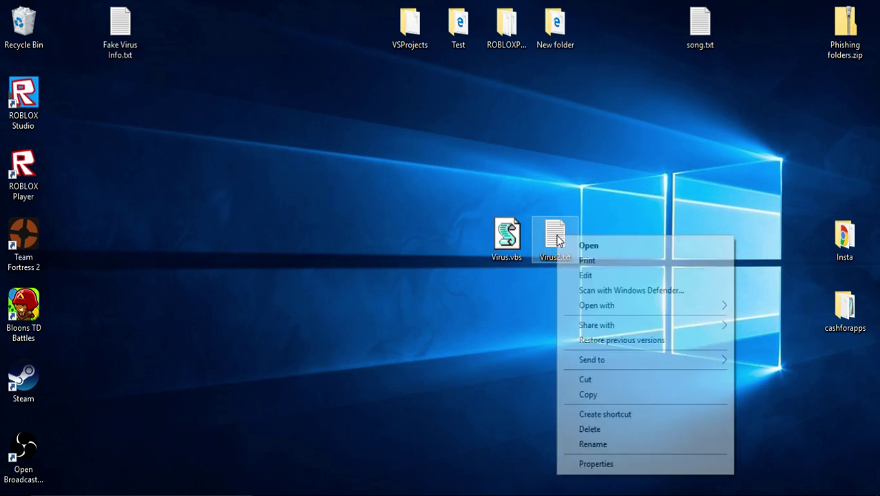
left_click(594, 445)
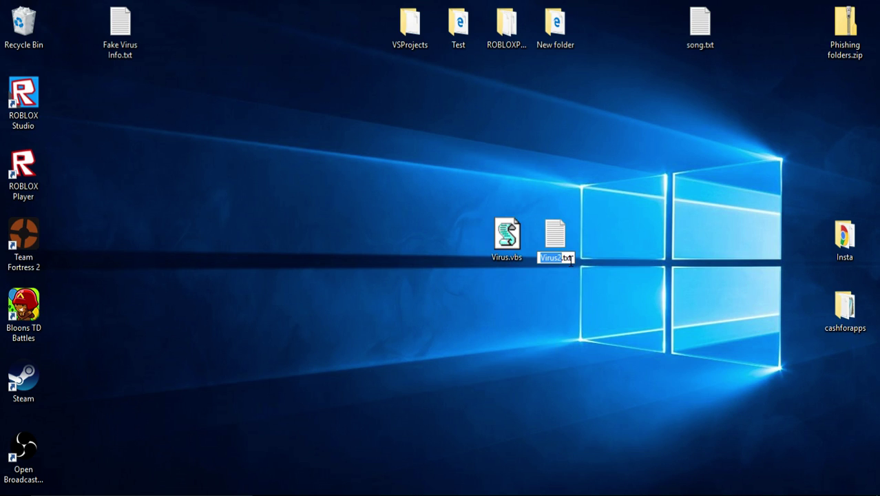
left_click(569, 258)
key("BackSpace")
key("BackSpace")
key("BackSpace")
type("vbs")
key("Return")
key("Return")
double_click(569, 228)
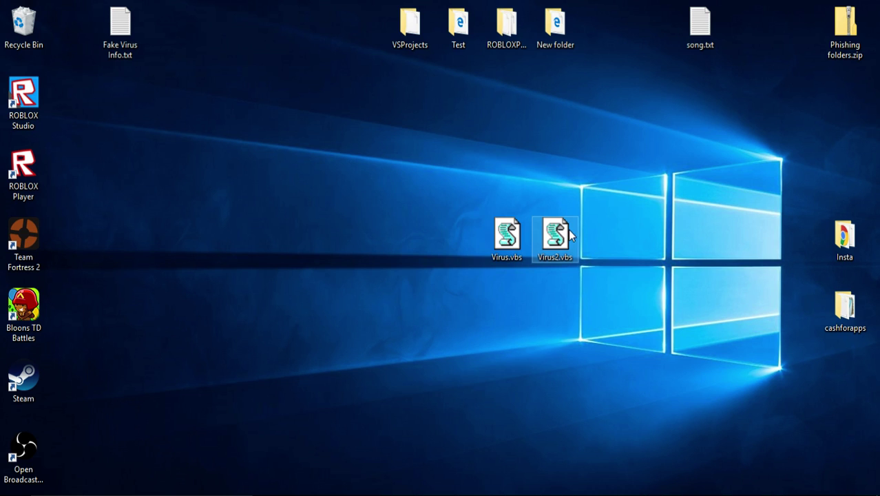
Dismiss the repeatedly reappearing Title/Desc message boxes.
left_click(485, 287)
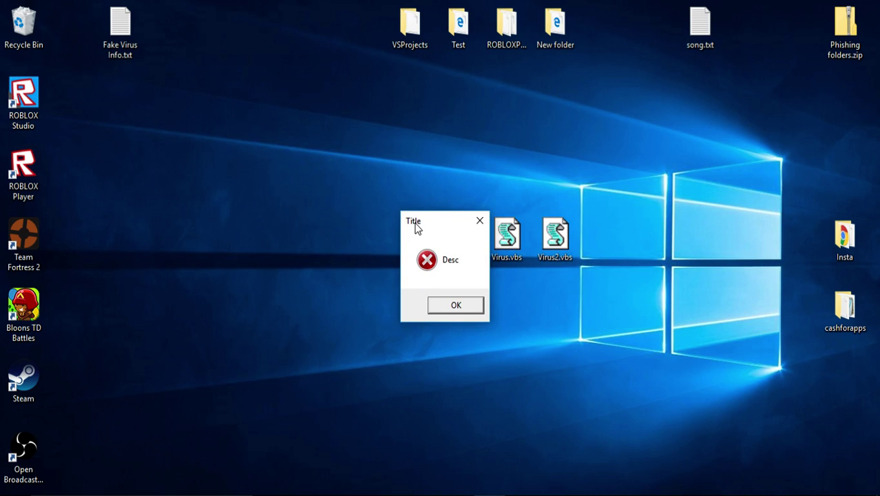
left_click(448, 301)
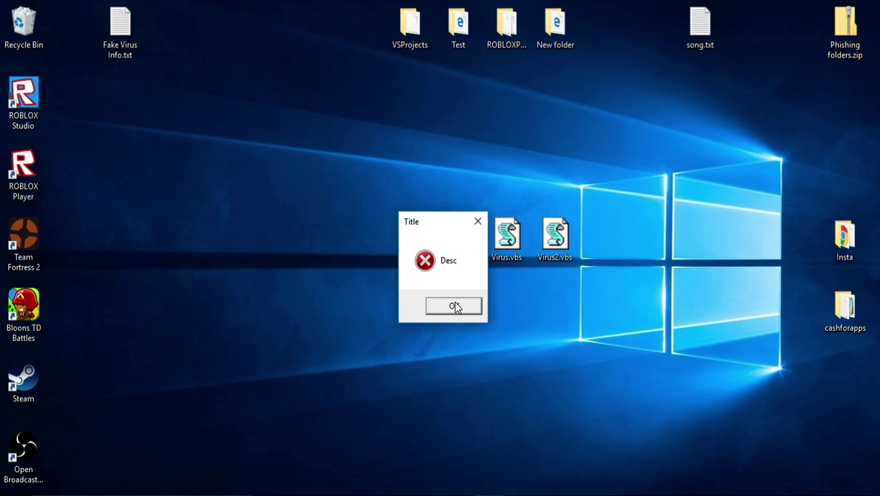
left_click(455, 303)
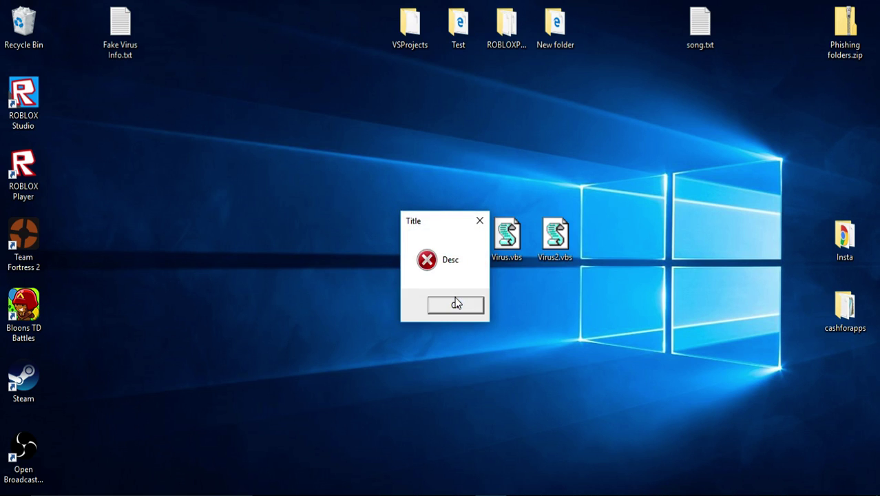
left_click_drag(555, 238, 549, 303)
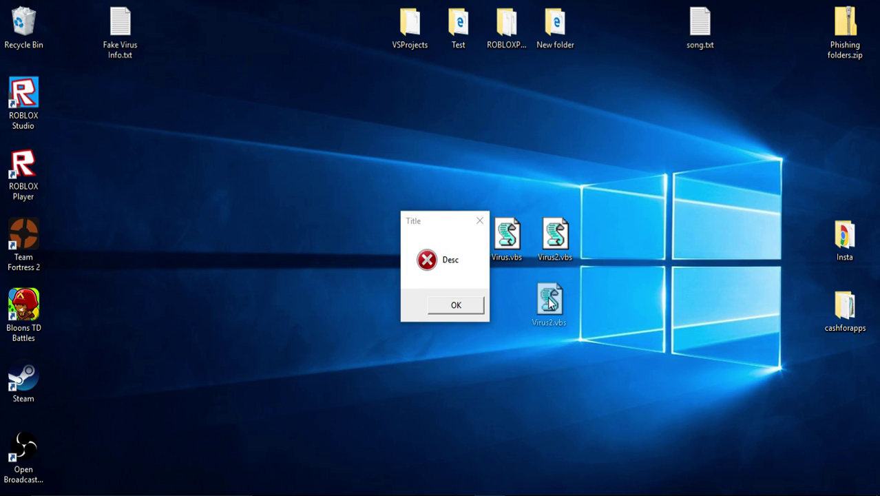
left_click(451, 305)
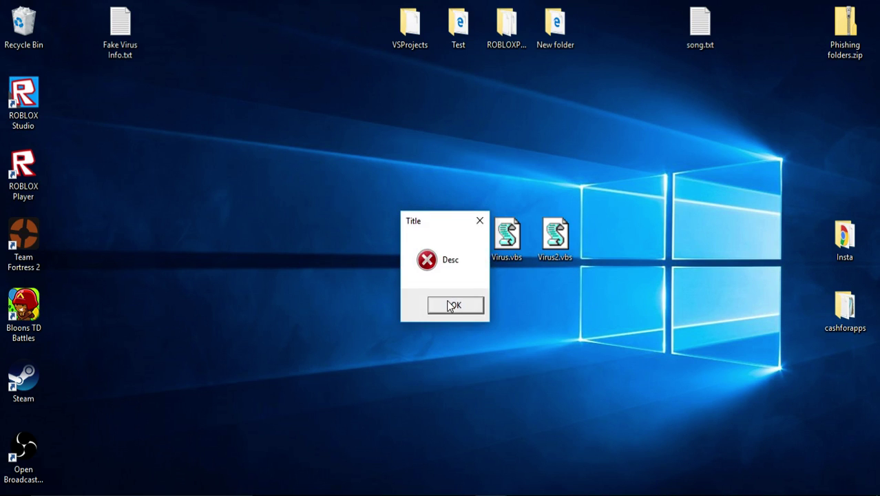
left_click(451, 305)
left_click(451, 305)
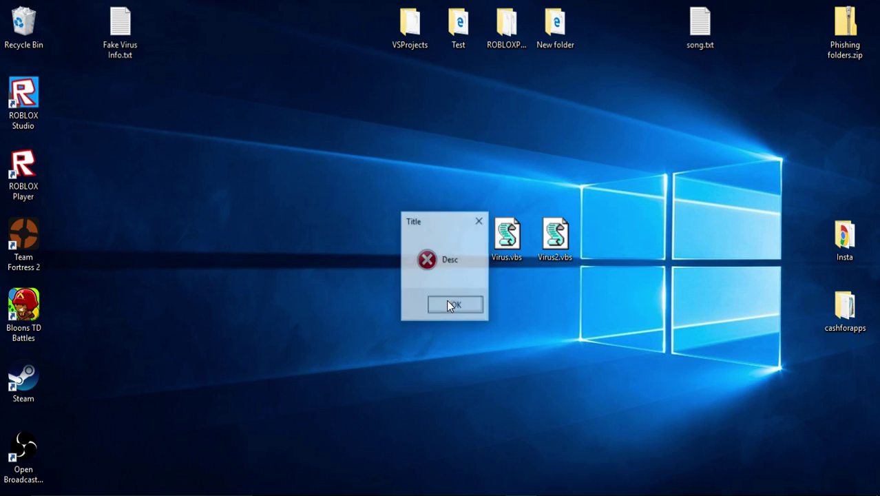
left_click(476, 228)
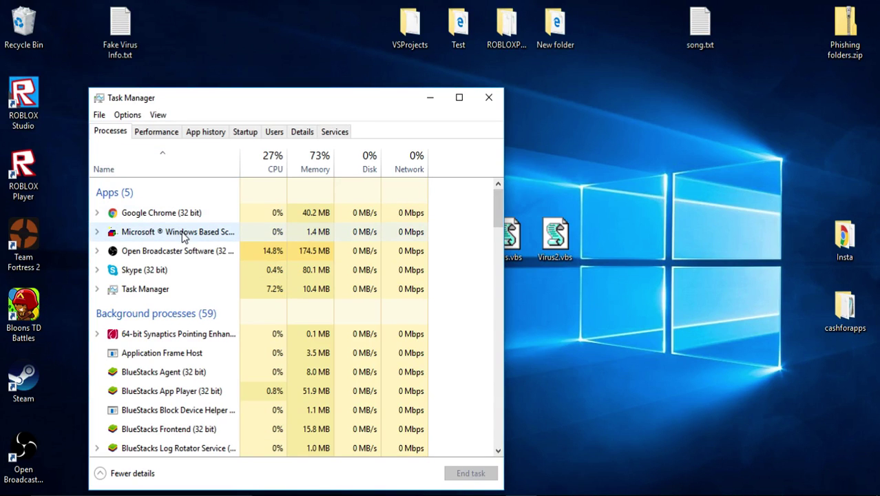
End the Windows Script Host process in Task Manager and close it.
left_click(167, 234)
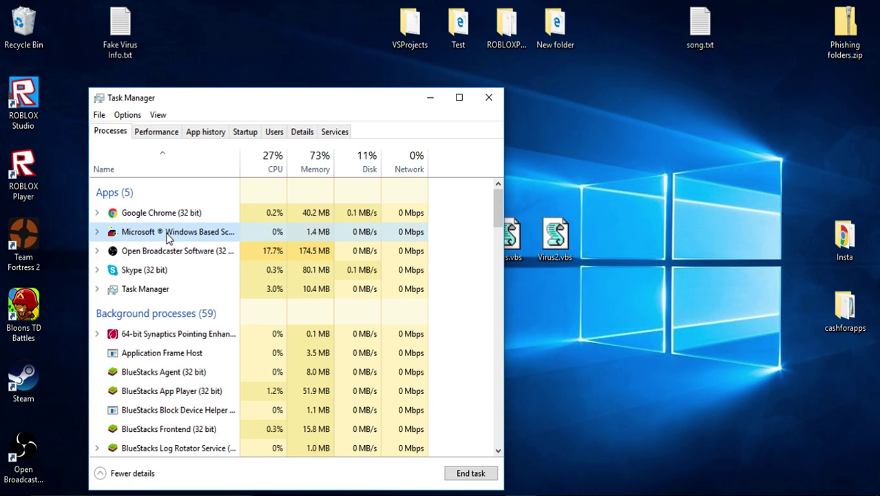
left_click(468, 474)
left_click(489, 97)
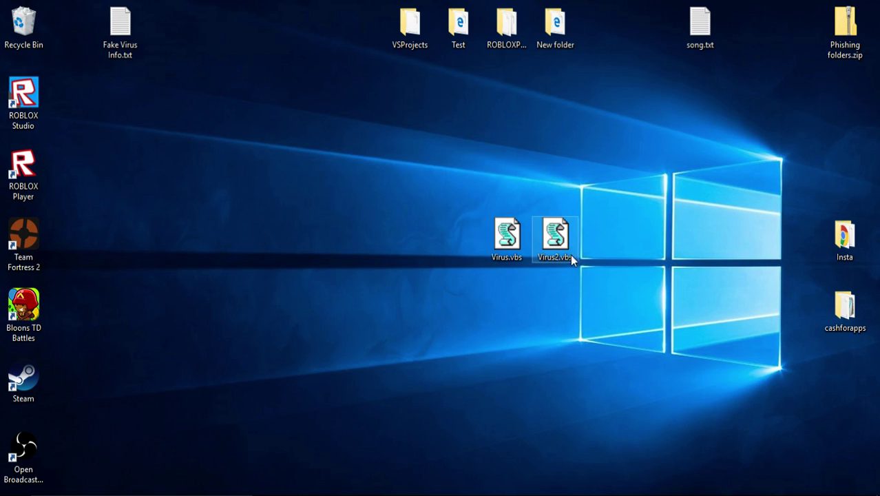
Edit Virus2.vbs so the MsgBox style reads 0+64, and save it.
right_click(566, 254)
left_click(594, 267)
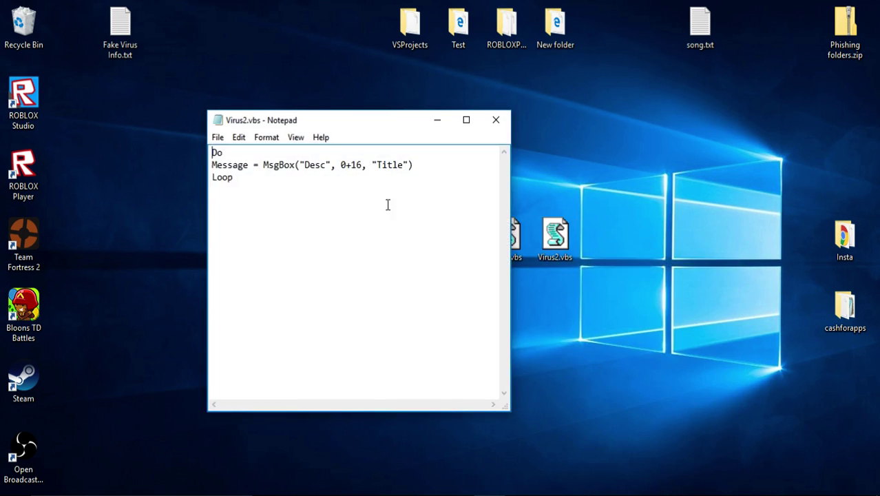
key("BackSpace")
type("4")
left_click(218, 137)
left_click(242, 183)
Run Virus2.vbs, dismiss the looping boxes, and end Windows Script Host in Task Manager.
left_click(507, 119)
double_click(555, 236)
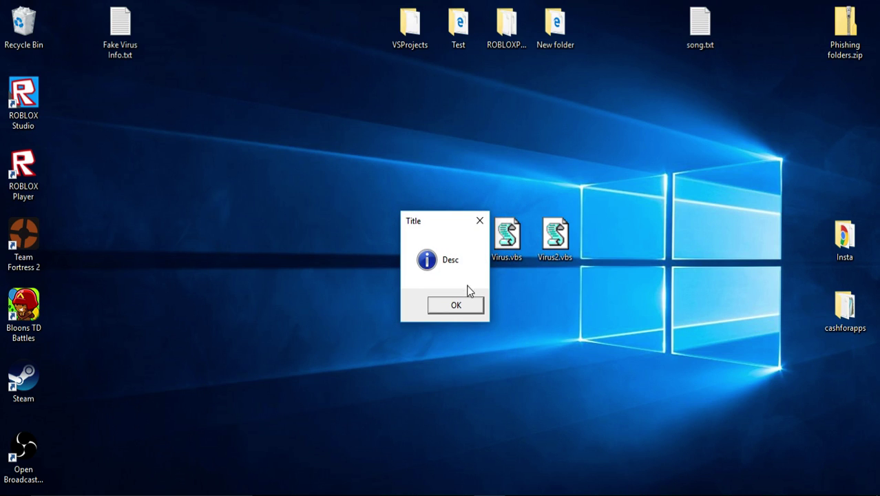
left_click(469, 308)
left_click(466, 305)
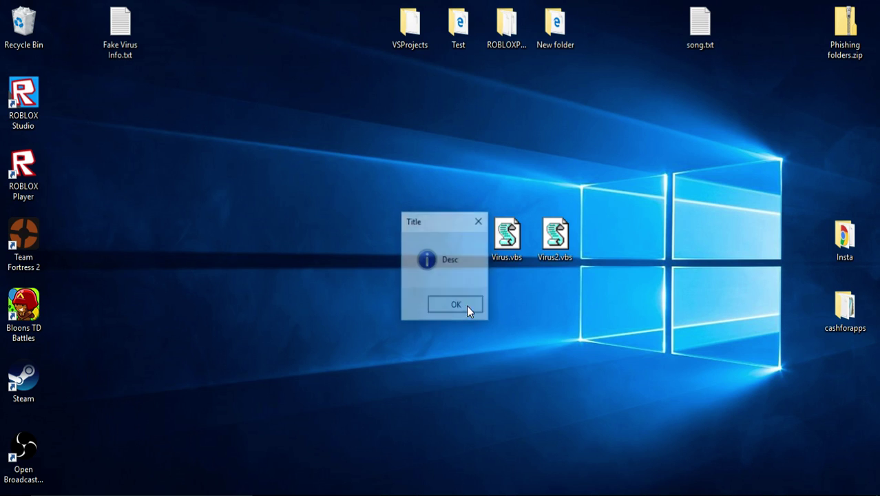
left_click(479, 220)
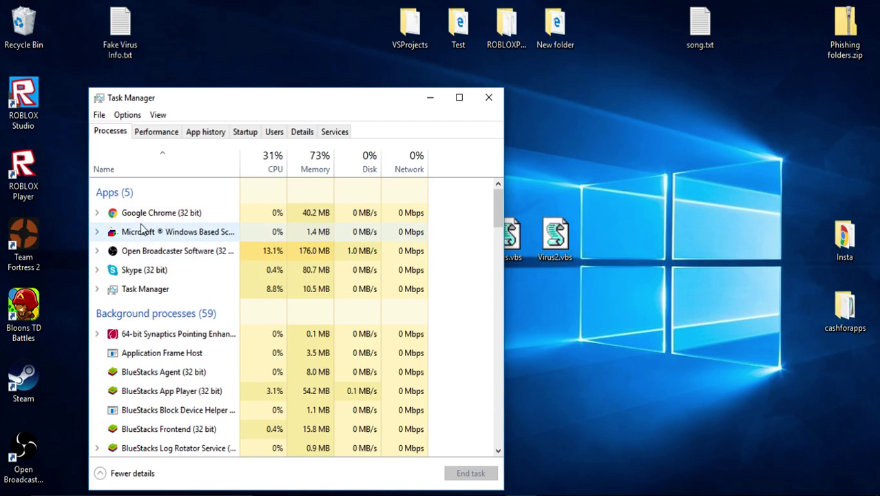
left_click(471, 473)
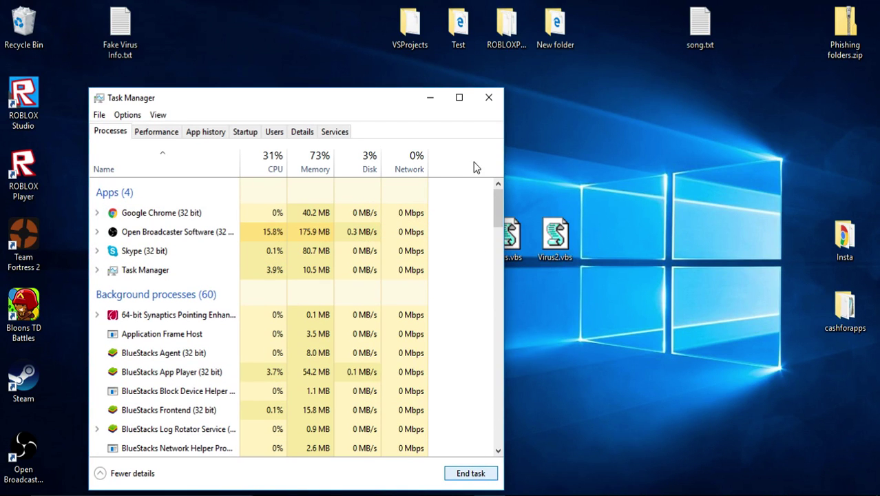
left_click(489, 97)
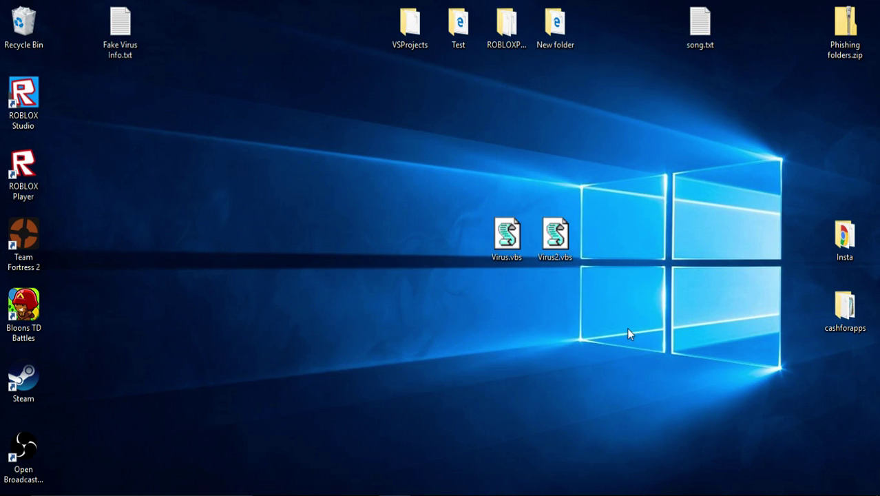
Change the button code before +64 to 5 in Virus2.vbs, then open Fake Virus Info.txt.
right_click(561, 237)
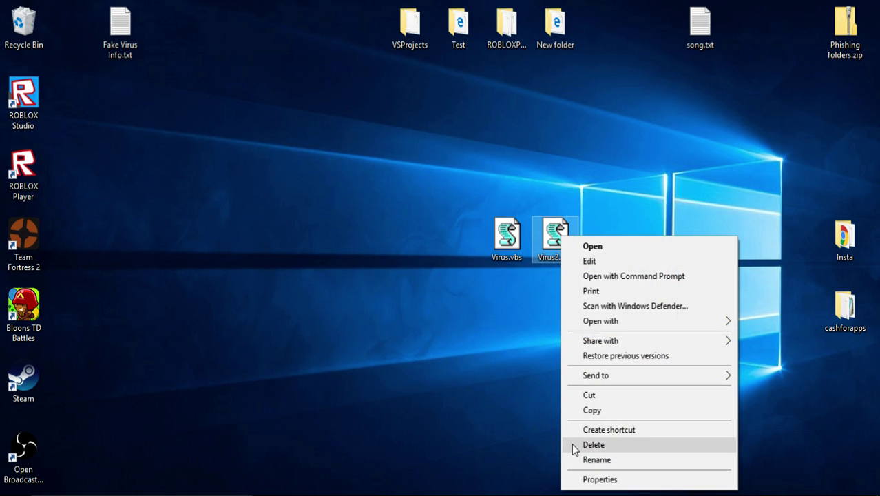
left_click(590, 261)
left_click(346, 172)
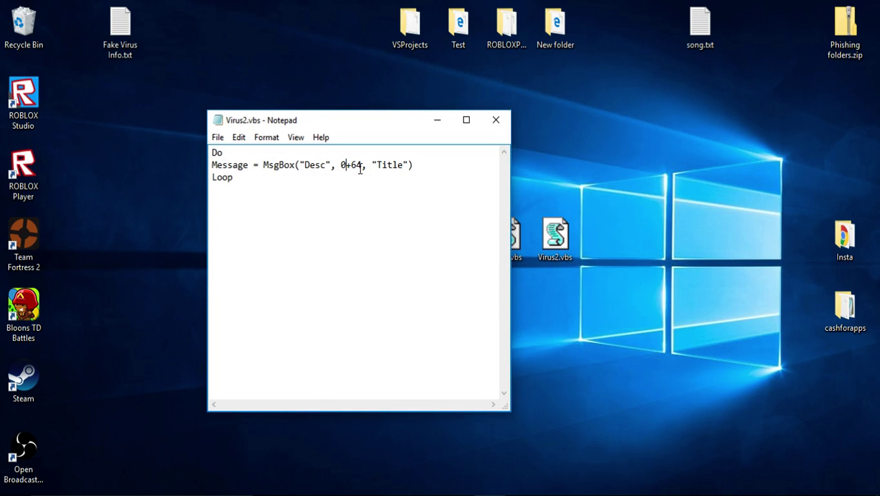
key("BackSpace")
type("4")
double_click(121, 31)
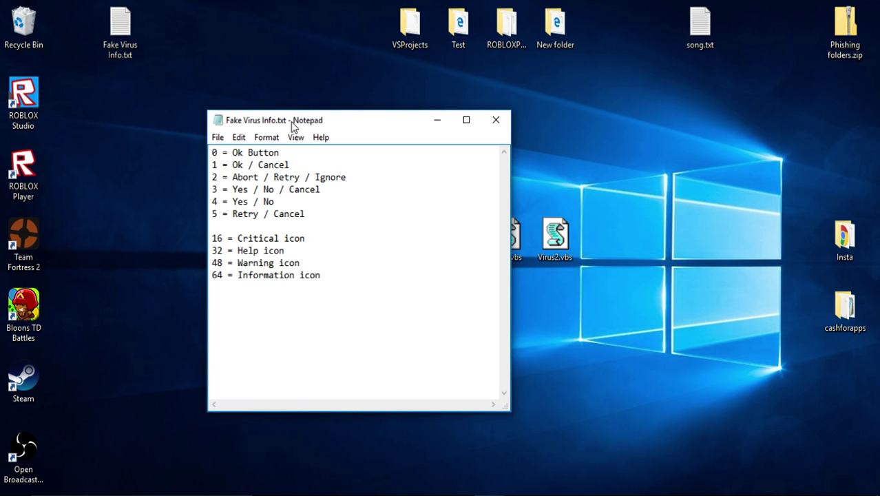
Highlight button codes 0 to 5 in the reference list and move it to the lower right.
left_click_drag(311, 214, 154, 144)
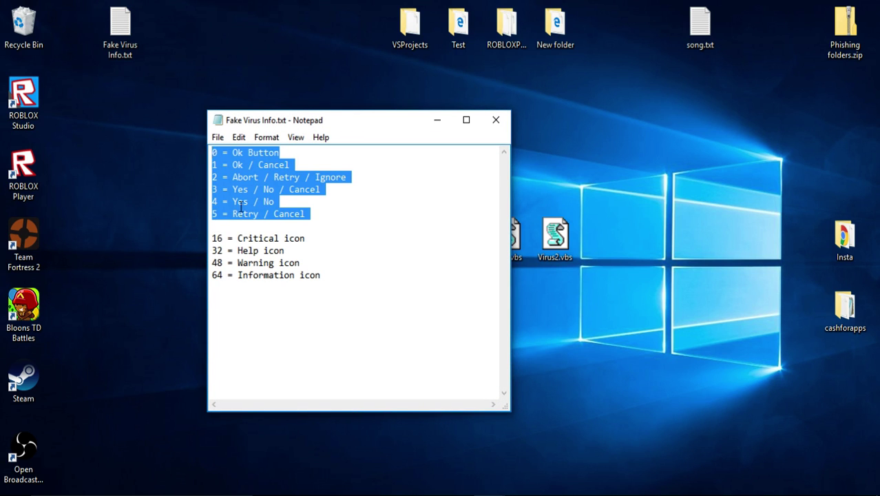
left_click_drag(309, 232, 281, 202)
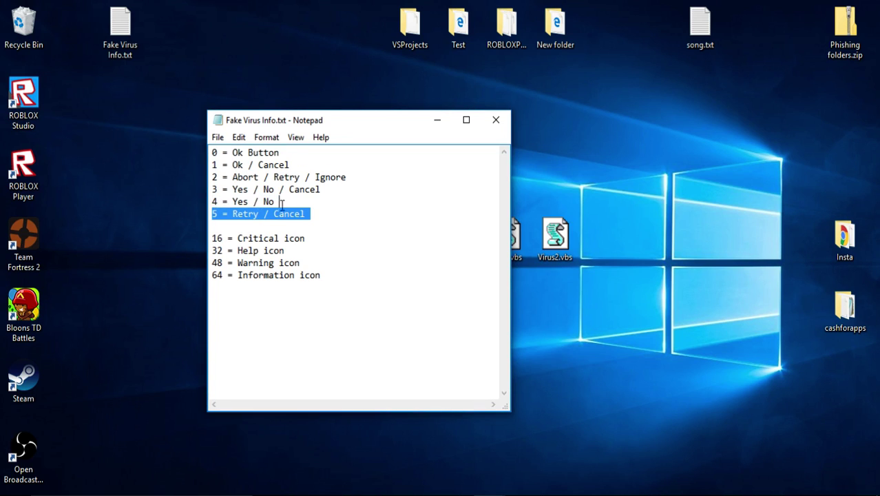
left_click(313, 219)
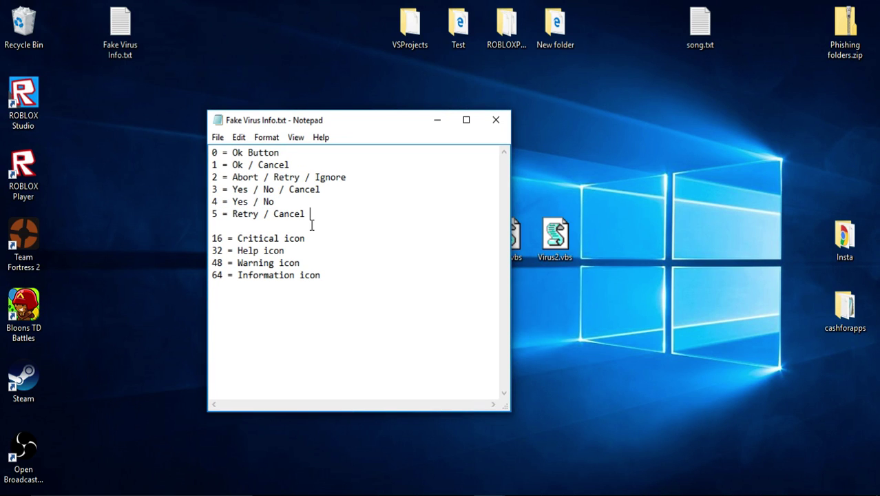
left_click_drag(311, 215, 169, 136)
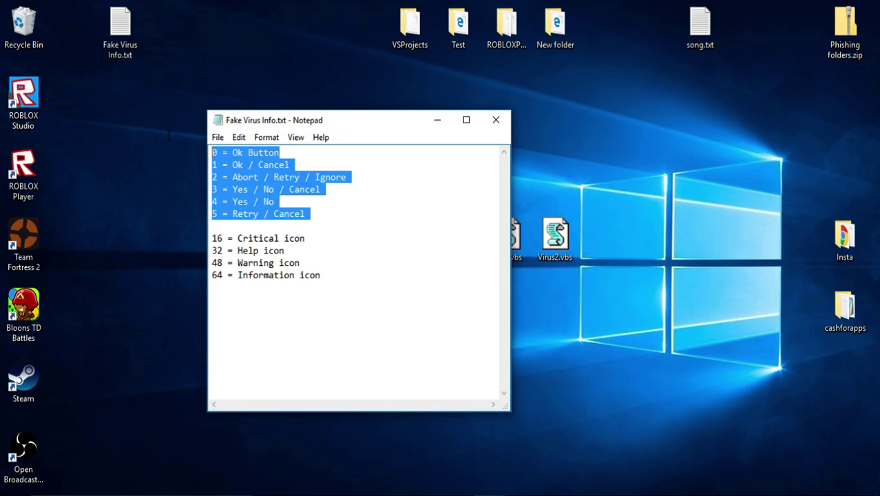
left_click(313, 211)
left_click_drag(339, 230, 128, 139)
left_click(281, 238)
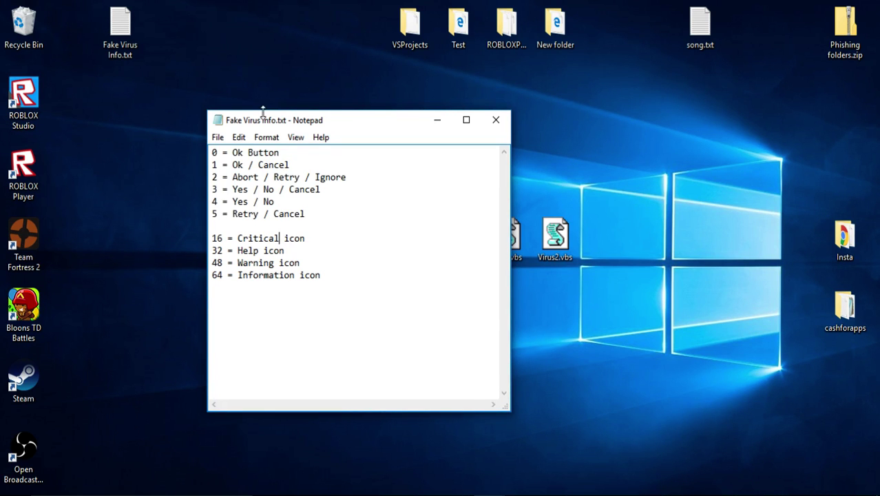
left_click_drag(274, 121, 611, 240)
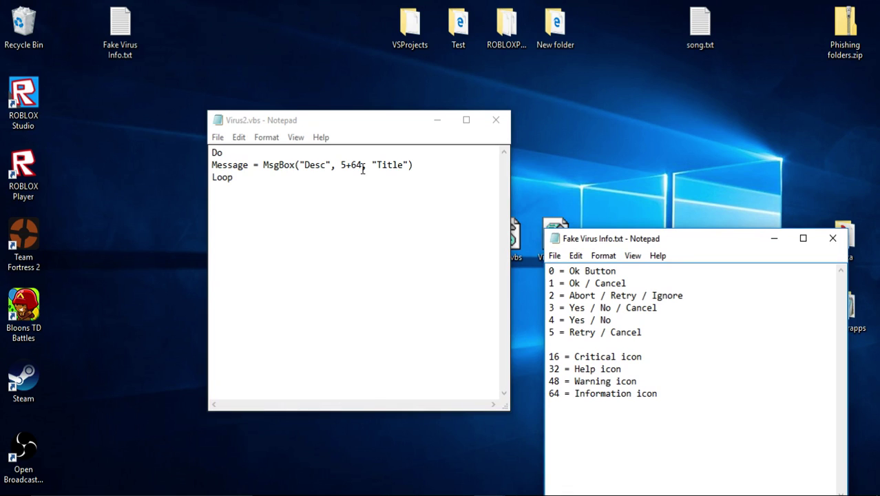
Match the 5 in 5+64 to the '5 = Retry / Cancel' line.
left_click_drag(341, 165, 346, 165)
left_click(606, 322)
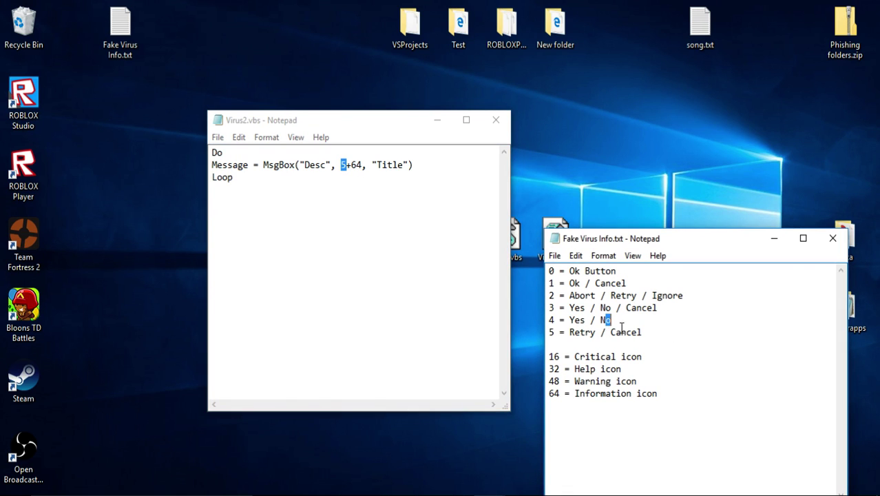
left_click_drag(649, 332, 551, 332)
left_click(554, 333)
Match the 64 in 5+64 against icon codes 16 to 64 in the list.
left_click(349, 166)
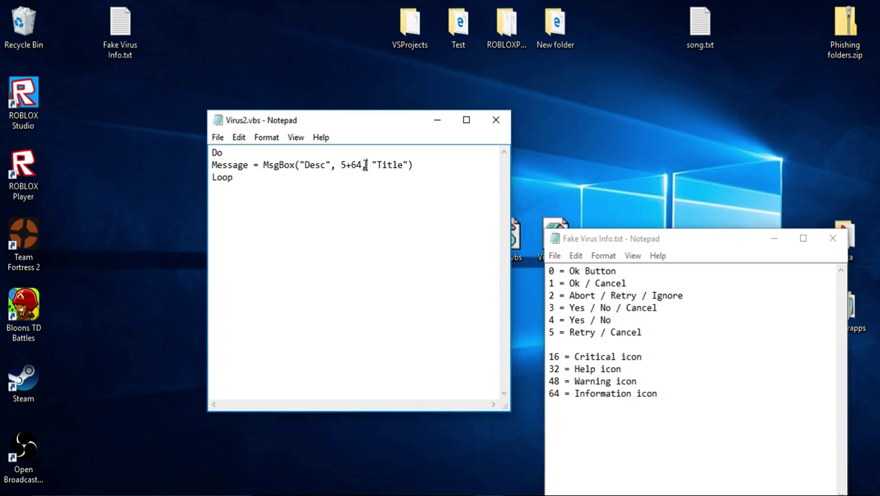
double_click(357, 166)
left_click_drag(351, 166, 363, 166)
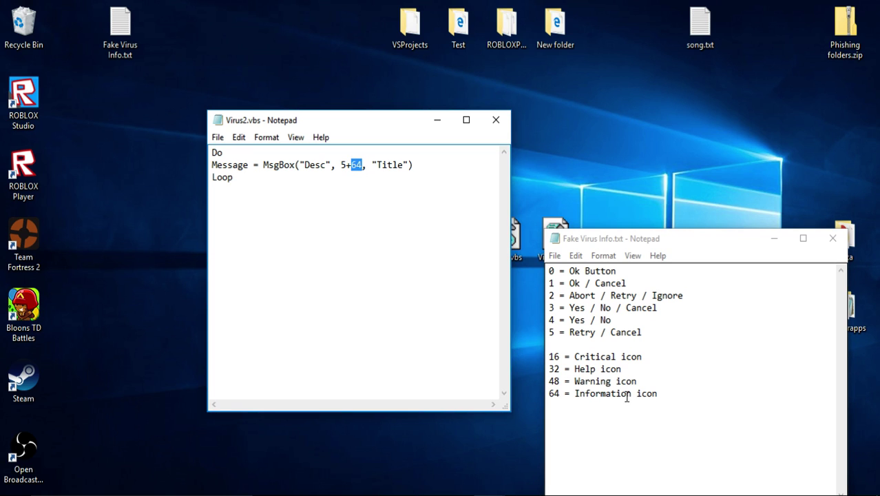
left_click(658, 391)
left_click_drag(657, 391, 536, 368)
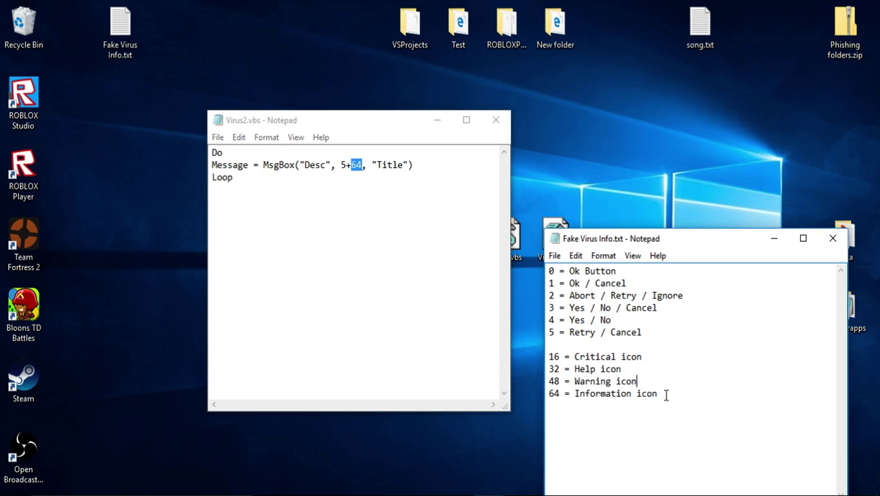
left_click_drag(665, 394, 529, 358)
left_click(621, 367)
Review the Desc and Title text, move the script window, and close Fake Virus Info.txt.
double_click(315, 165)
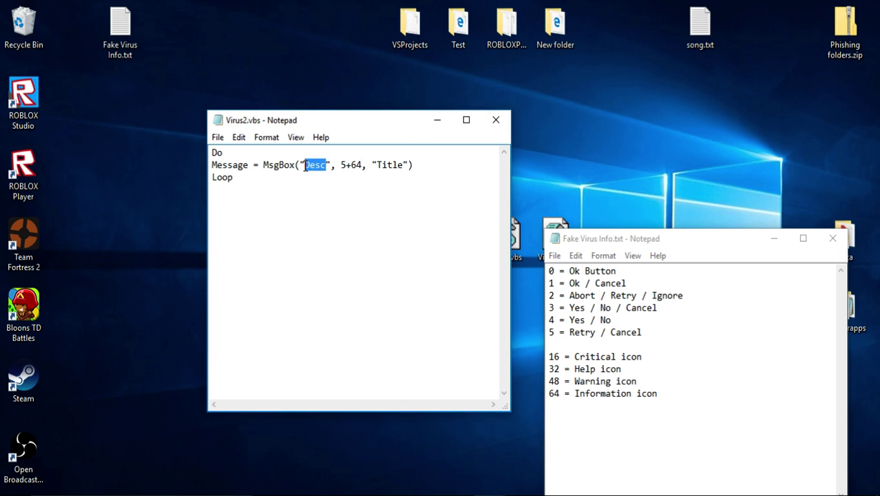
left_click(405, 165)
left_click_drag(405, 164, 377, 165)
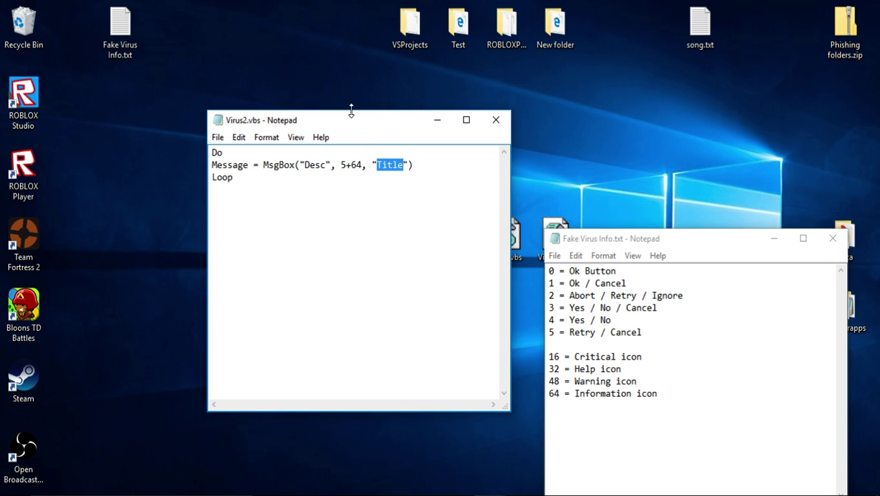
mouse_move(355, 124)
left_mouse_down()
mouse_move(455, 108)
mouse_move(298, 105)
left_mouse_up()
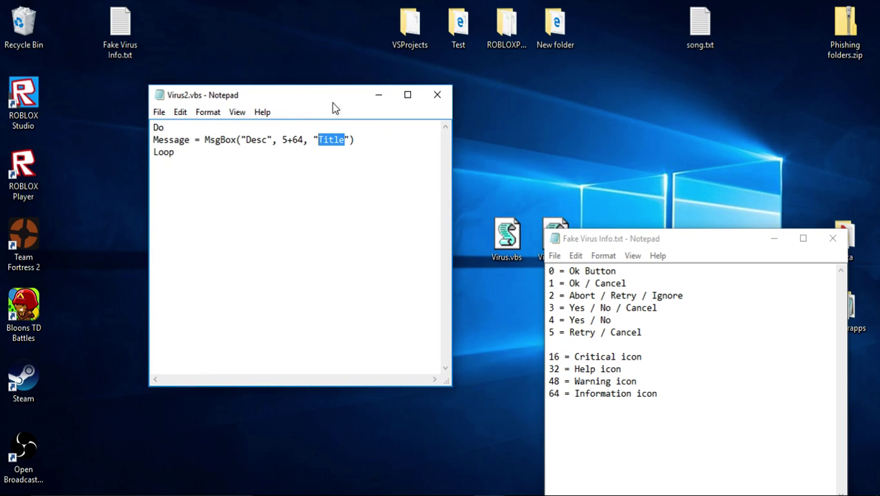
left_click(831, 240)
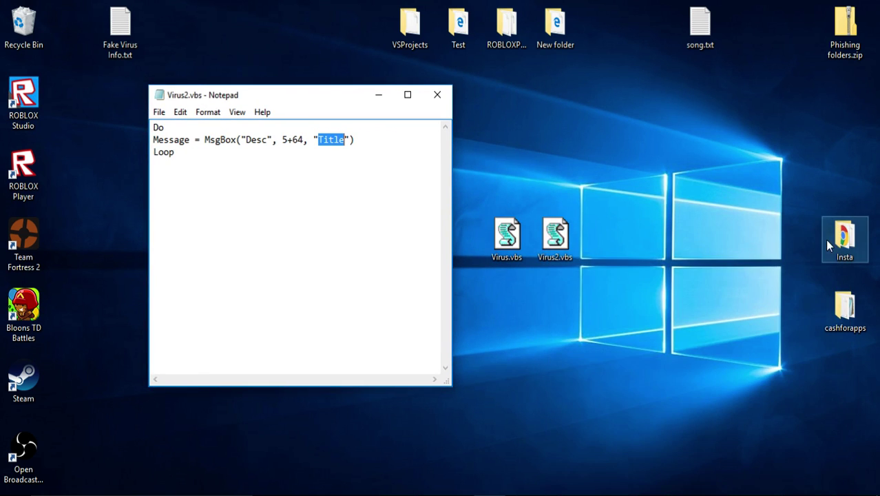